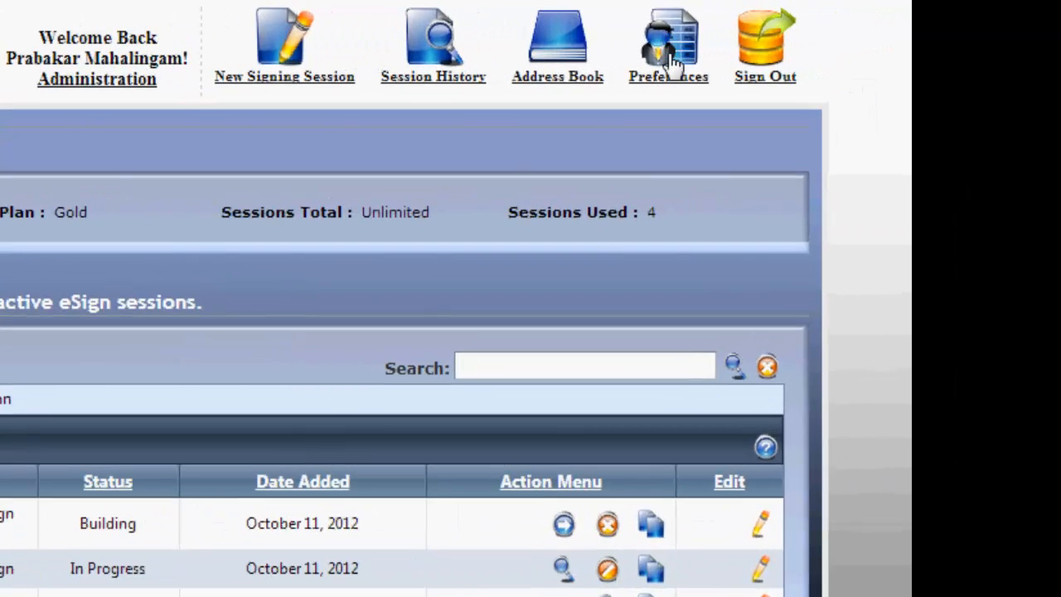
# Step: Open the template list in the account preferences and start a new template
pyautogui.click(673, 62)
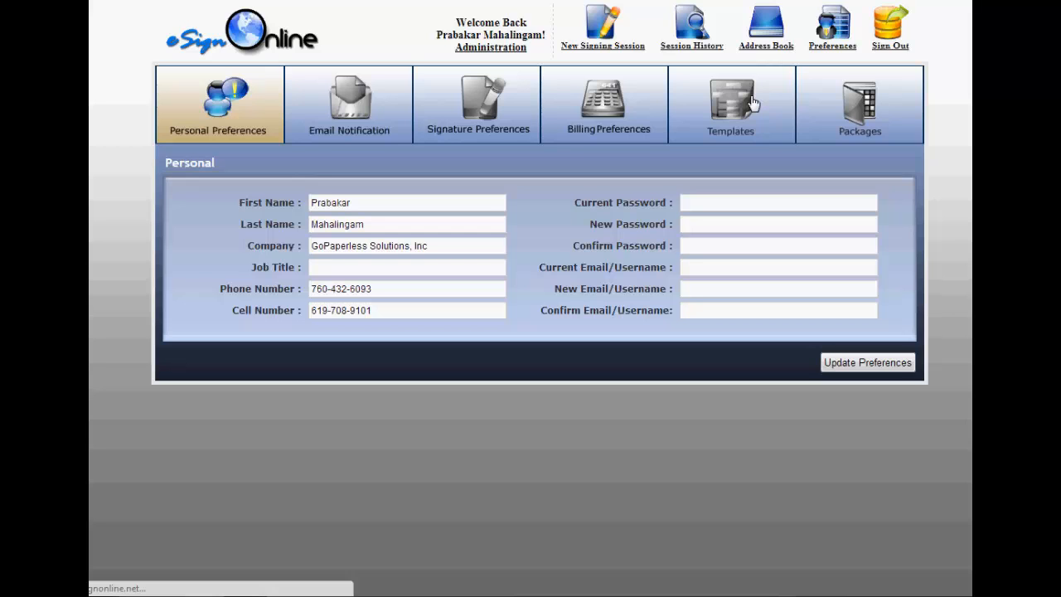
pyautogui.click(753, 102)
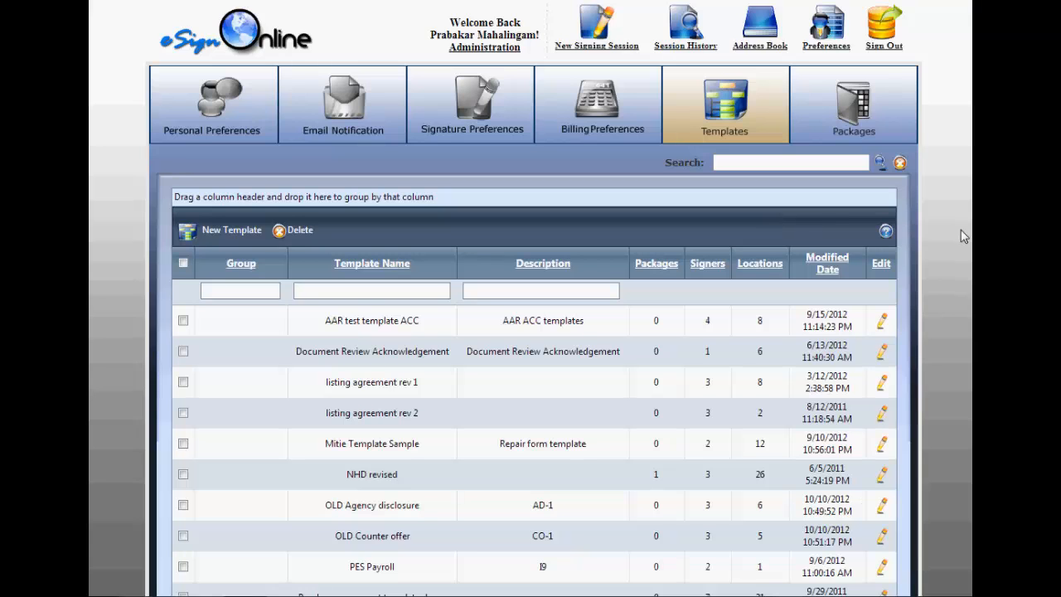
pyautogui.scroll(-2, 961, 237)
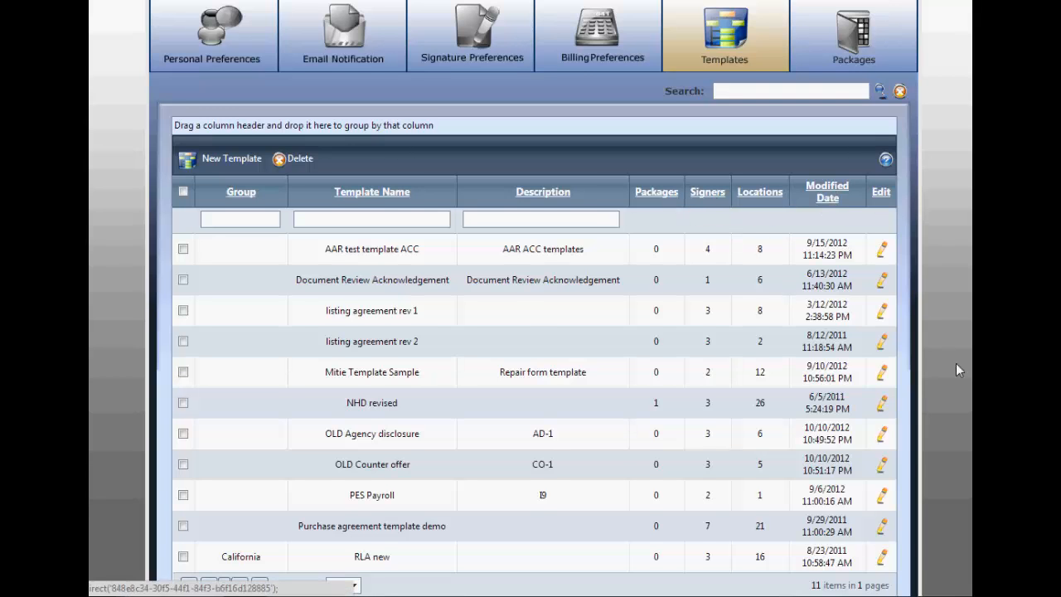
pyautogui.scroll(2, 956, 365)
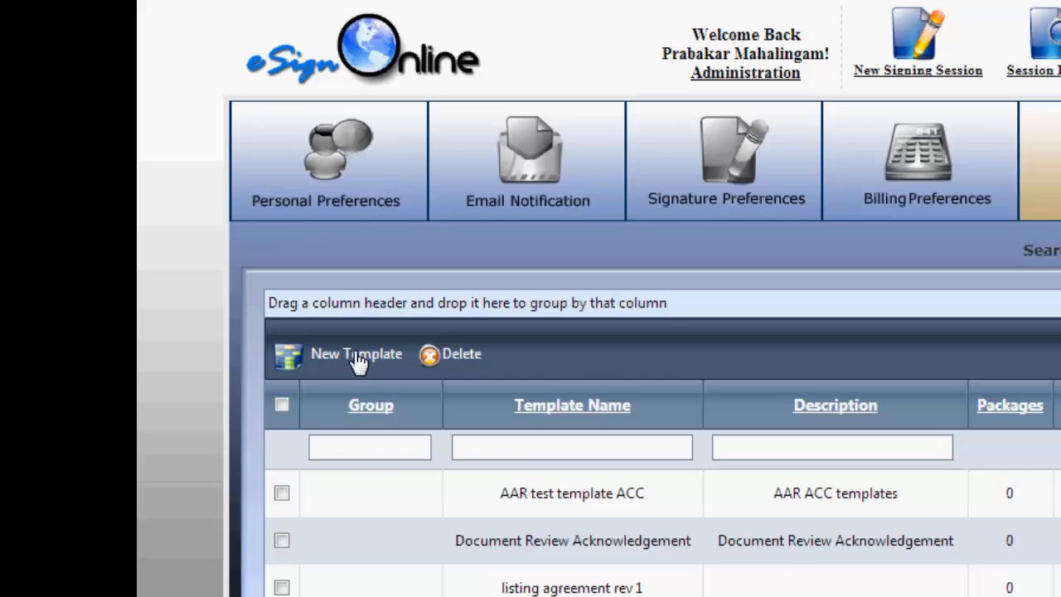
pyautogui.click(357, 358)
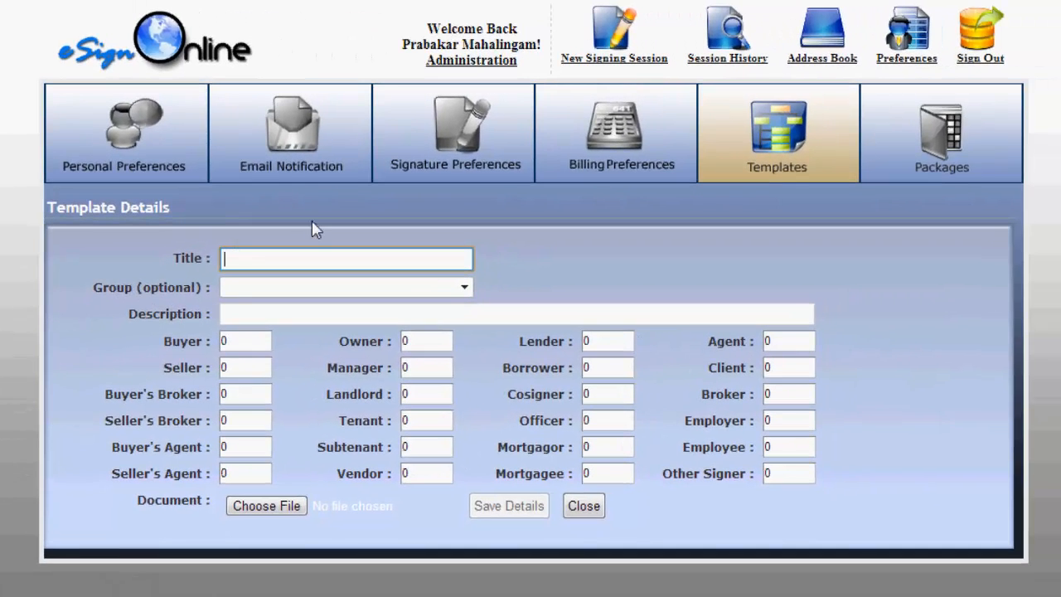
# Step: Title the template "New rental agreement" and enter the description "rental agreement for properties"
pyautogui.write('New rental agreement')
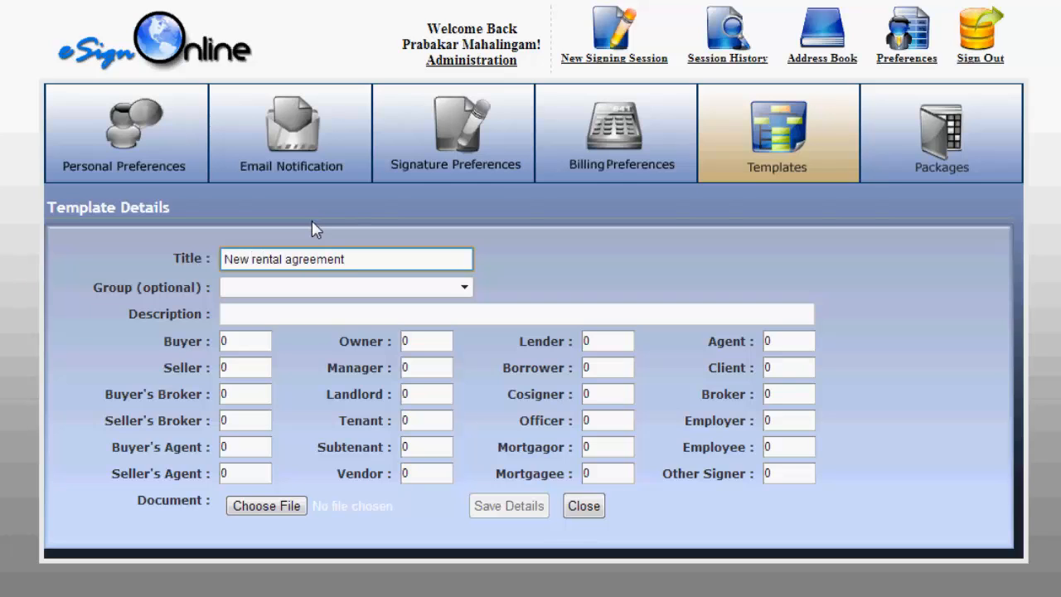
pyautogui.press('Tab')
pyautogui.press('Tab')
pyautogui.write('rental agreement for properti')
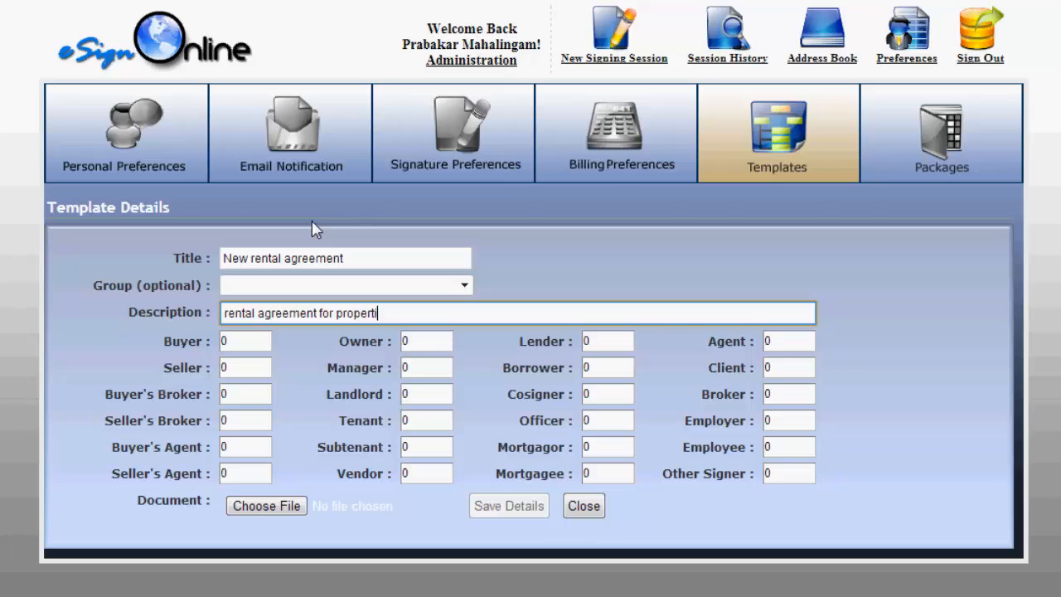
pyautogui.write('es')
pyautogui.press('Tab')
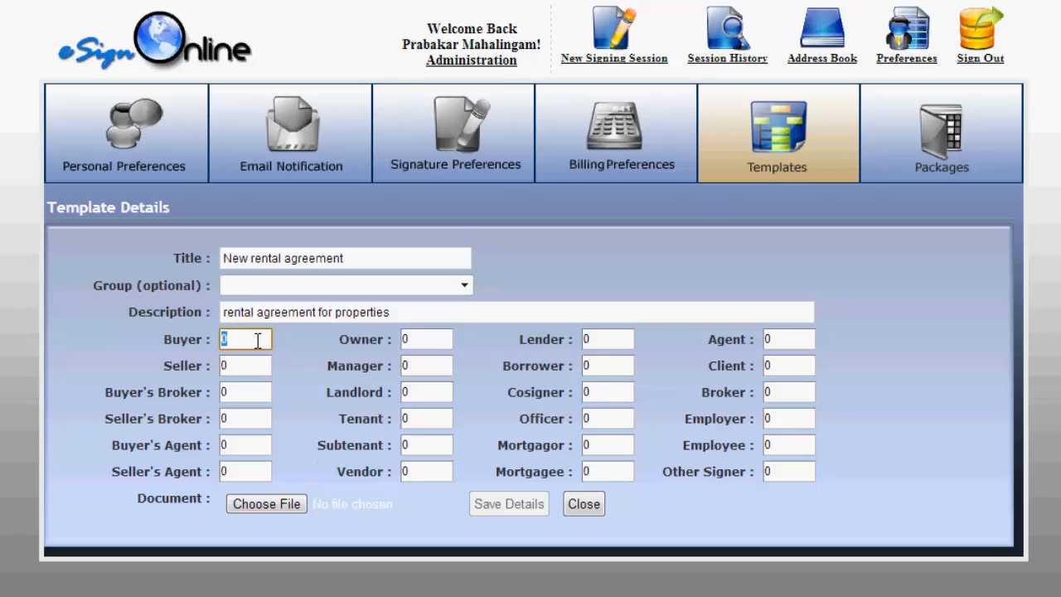
# Step: Set the template's signer counts to 1 Landlord and 2 Tenants
pyautogui.click(339, 345)
pyautogui.doubleClick(786, 472)
pyautogui.click(698, 469)
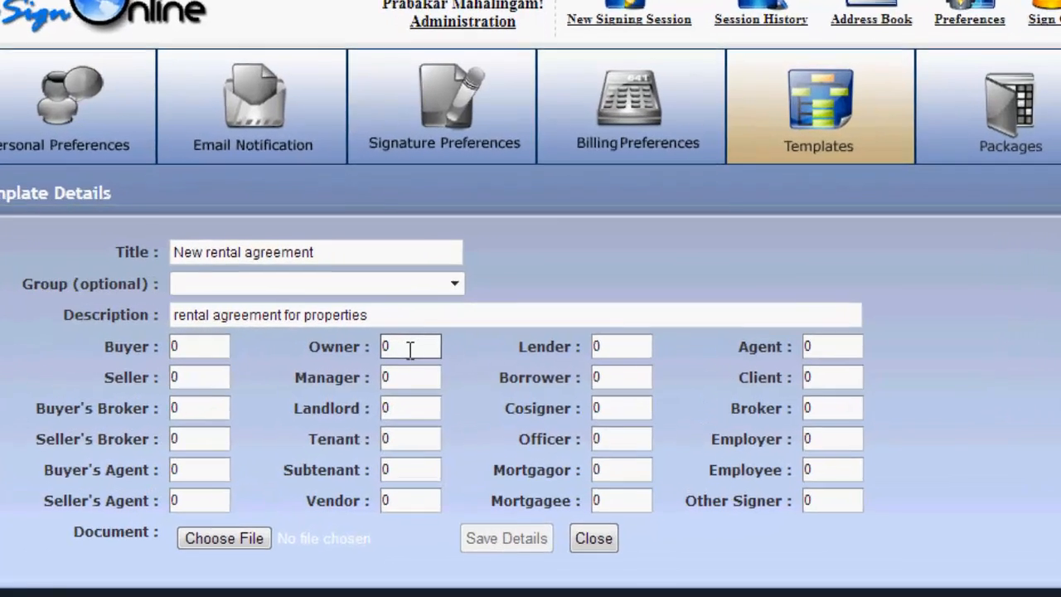
pyautogui.click(402, 408)
pyautogui.write('1')
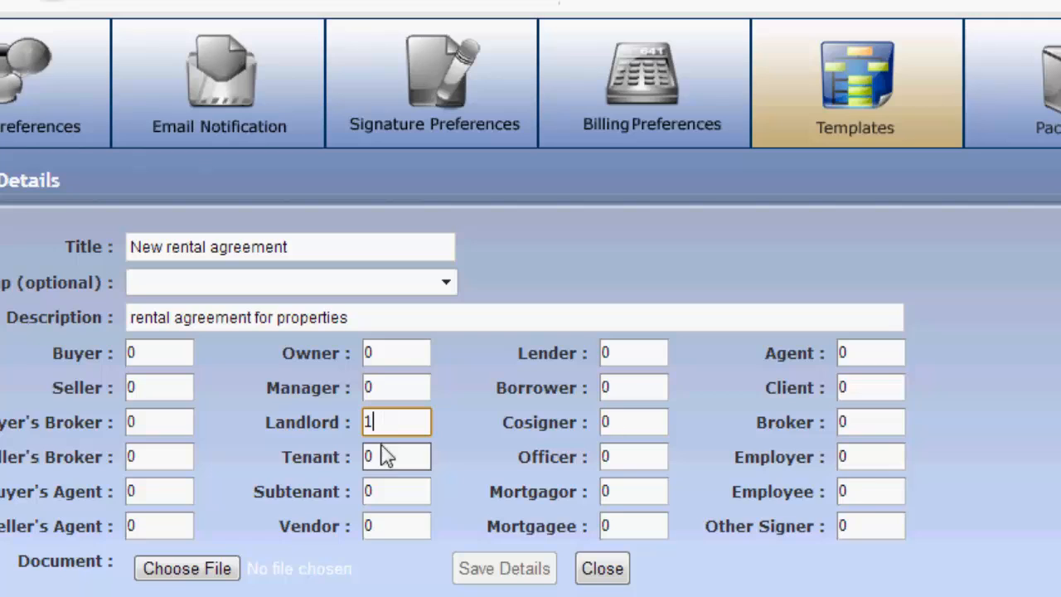
pyautogui.click(374, 456)
pyautogui.write('2')
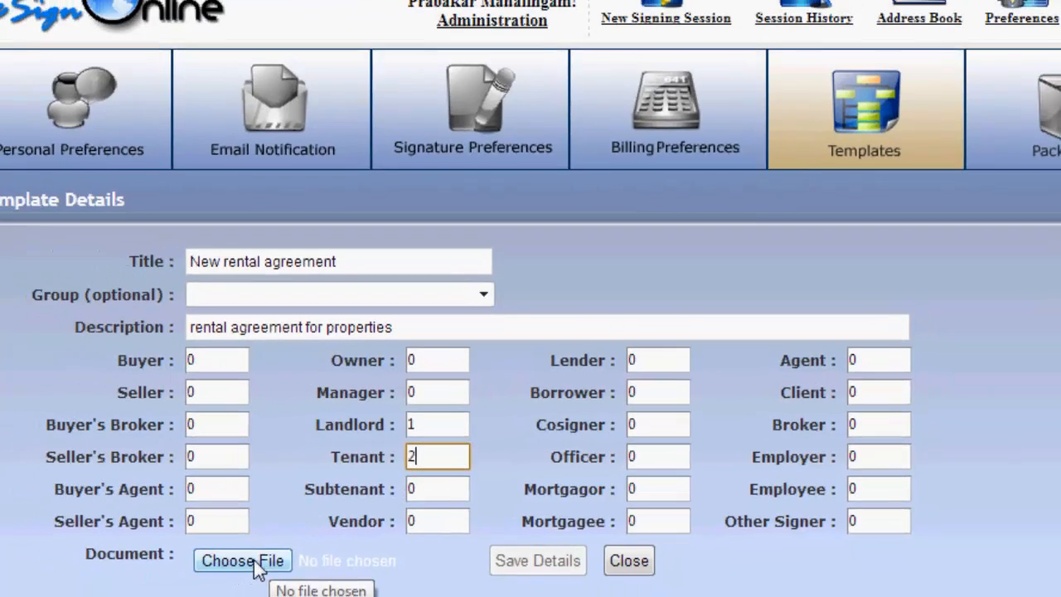
# Step: Attach Rental Agreement.pdf as the template's document and save the template details
pyautogui.click(189, 570)
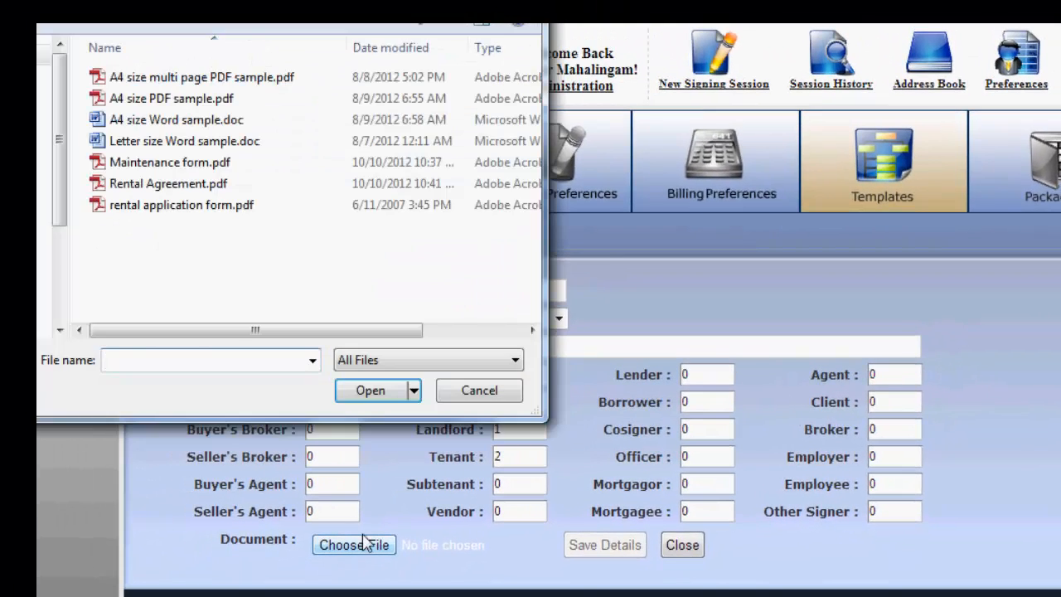
pyautogui.click(170, 183)
pyautogui.click(373, 390)
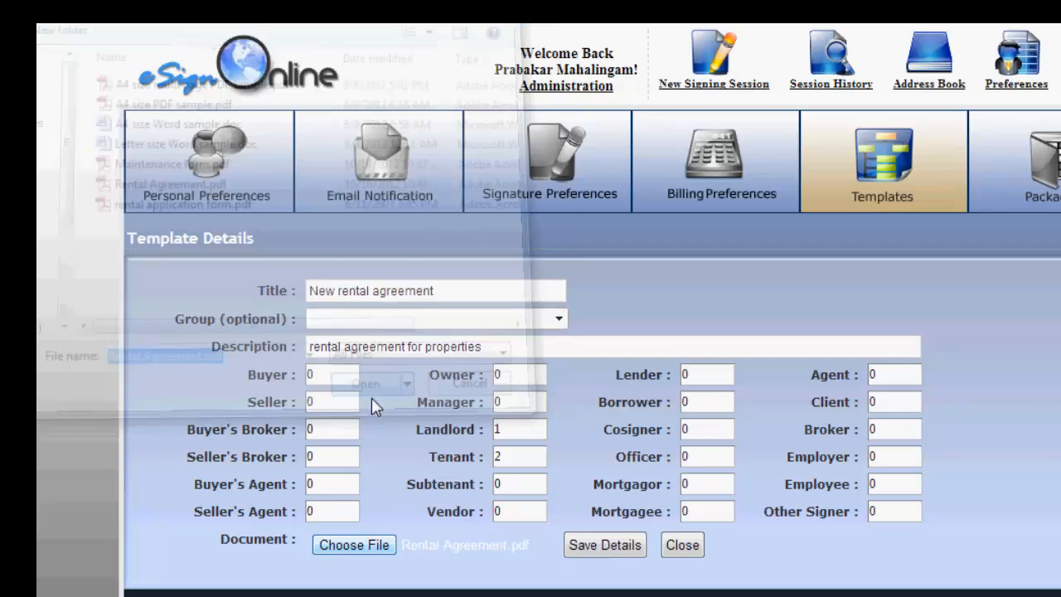
pyautogui.click(607, 546)
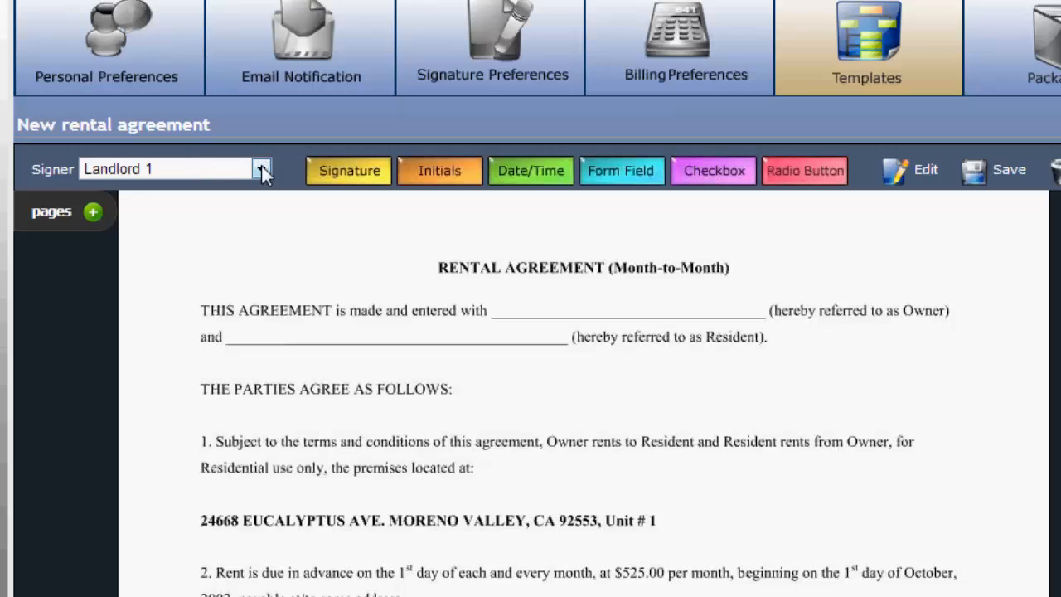
# Step: Place a Landlord 1 form field on the Owner blank and a Tenant 1 form field on the Resident blank of page 1
pyautogui.click(261, 170)
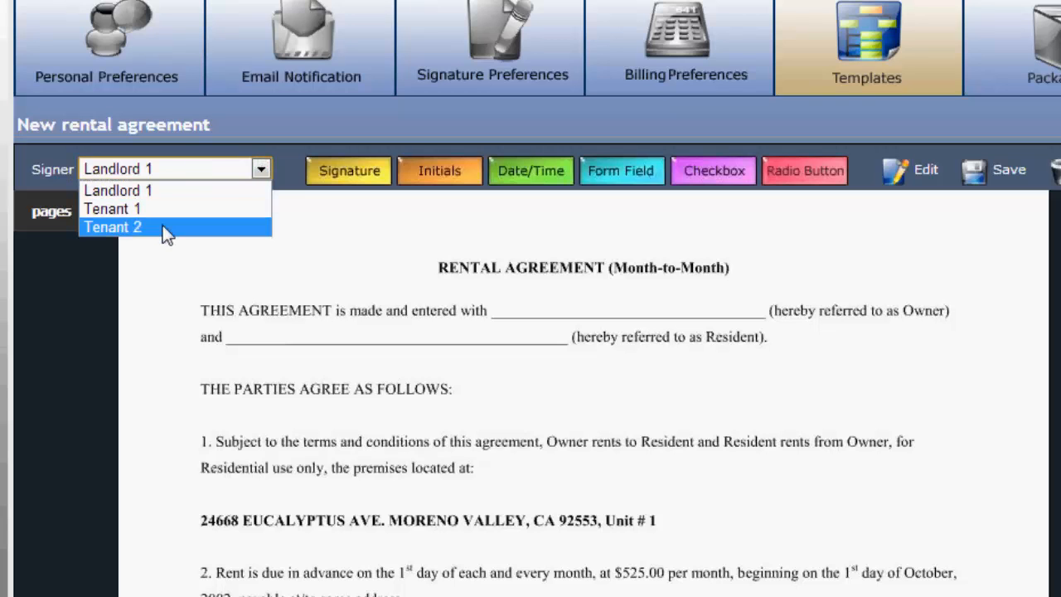
pyautogui.click(161, 192)
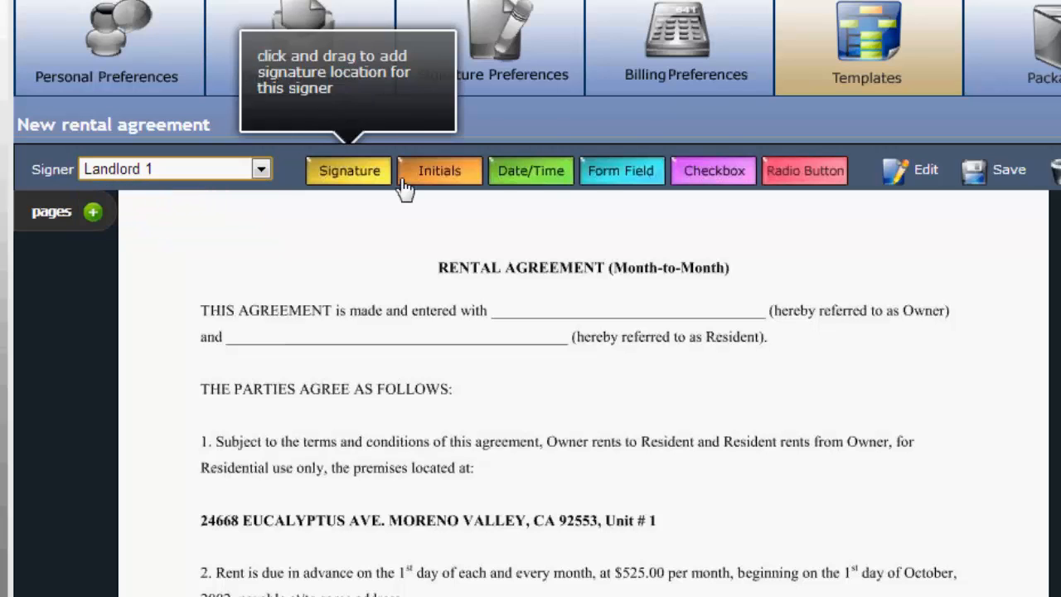
pyautogui.moveTo(605, 177); pyautogui.dragTo(515, 305)
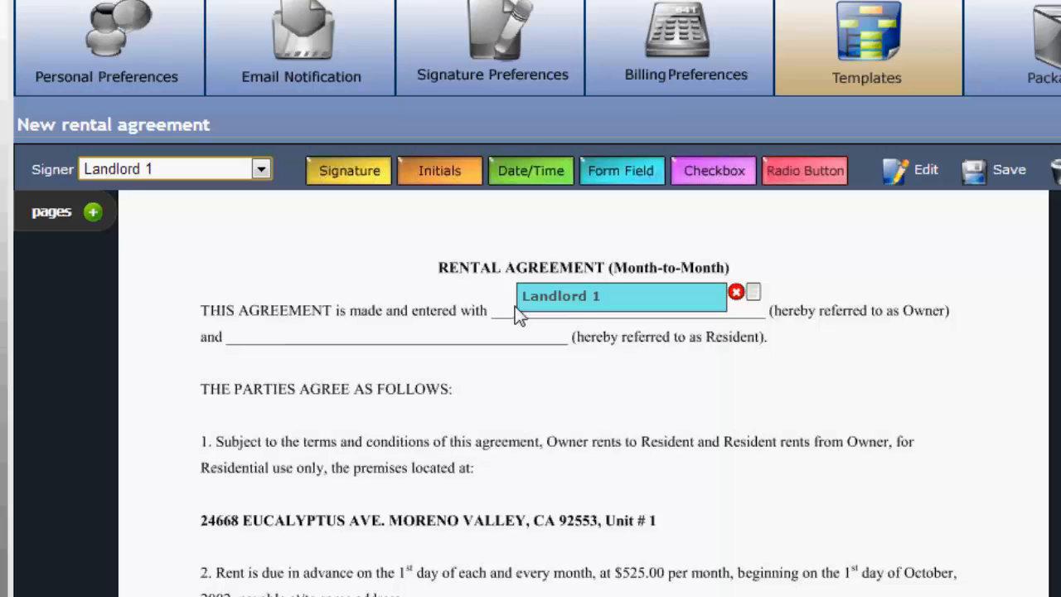
pyautogui.click(168, 166)
pyautogui.click(174, 206)
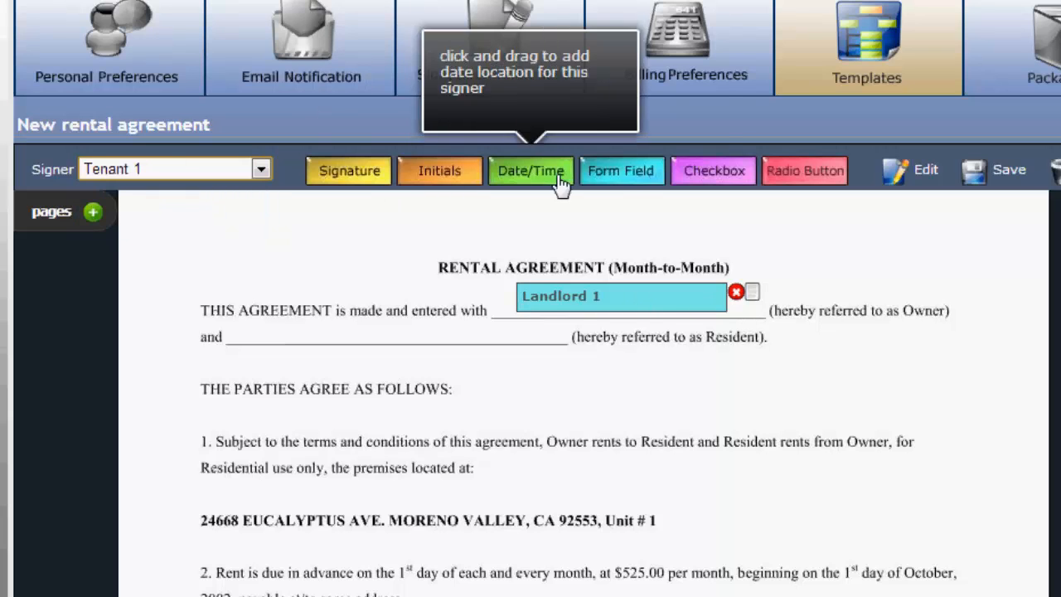
pyautogui.moveTo(519, 282); pyautogui.dragTo(257, 330)
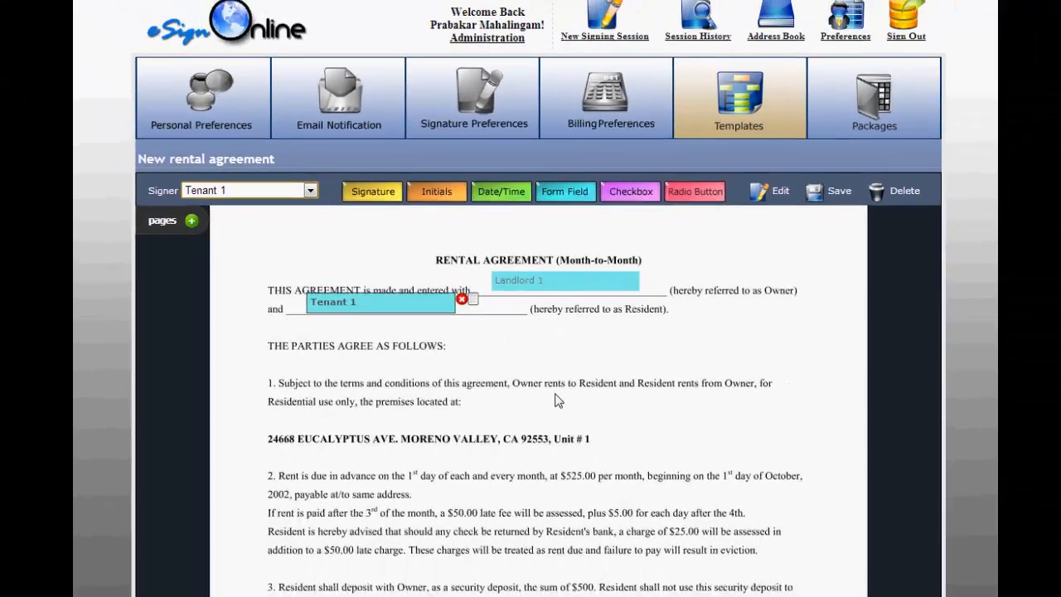
# Step: Place initials fields for Tenant 1 and Tenant 2 side by side at Resident's Initials on page 1
pyautogui.scroll(-7, 558, 397)
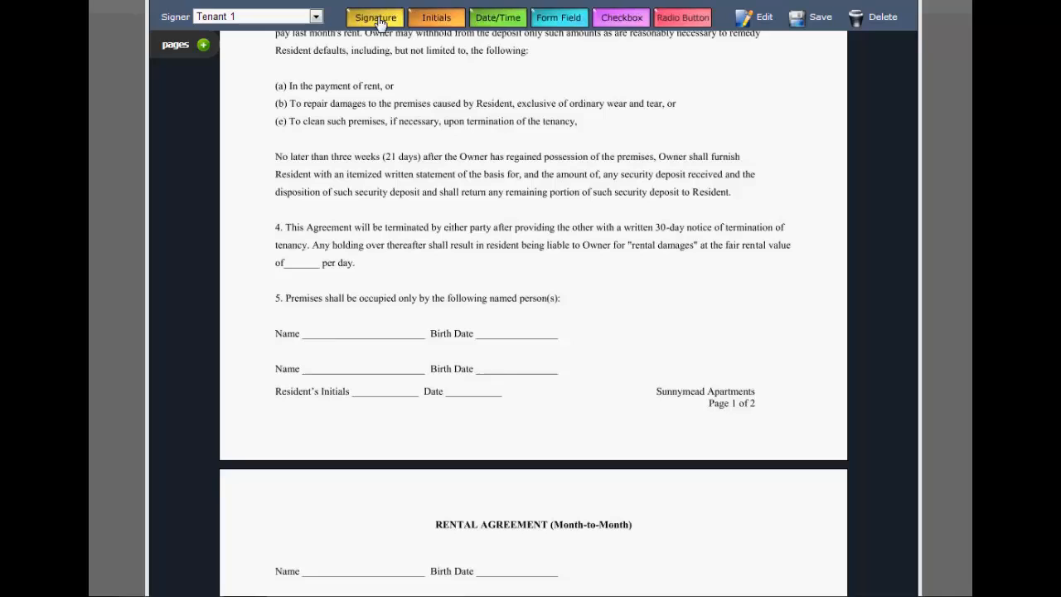
pyautogui.moveTo(437, 24); pyautogui.dragTo(353, 414)
pyautogui.click(219, 22)
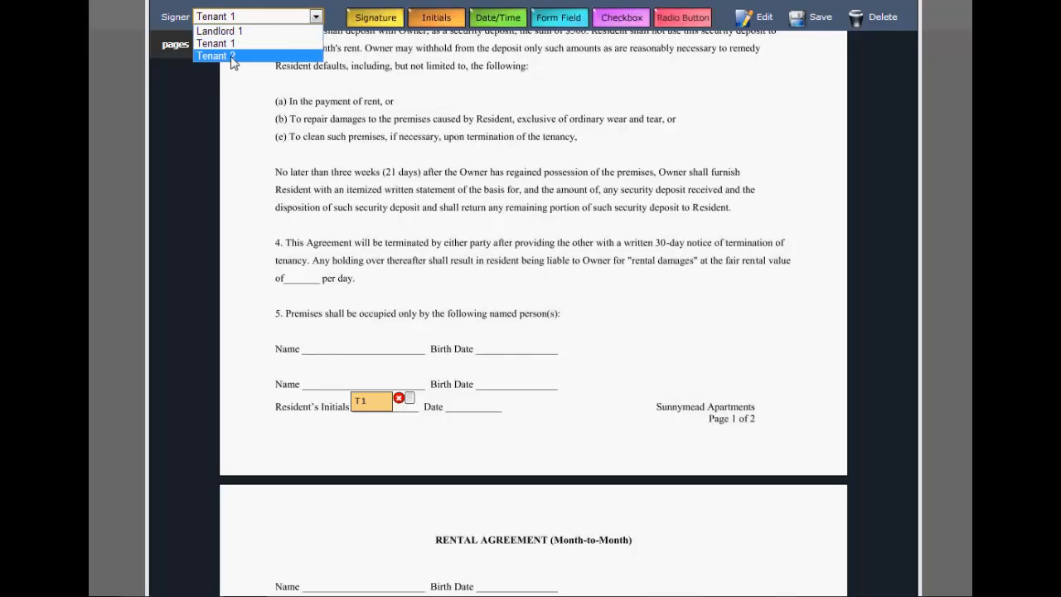
pyautogui.click(226, 53)
pyautogui.moveTo(435, 23); pyautogui.dragTo(400, 432)
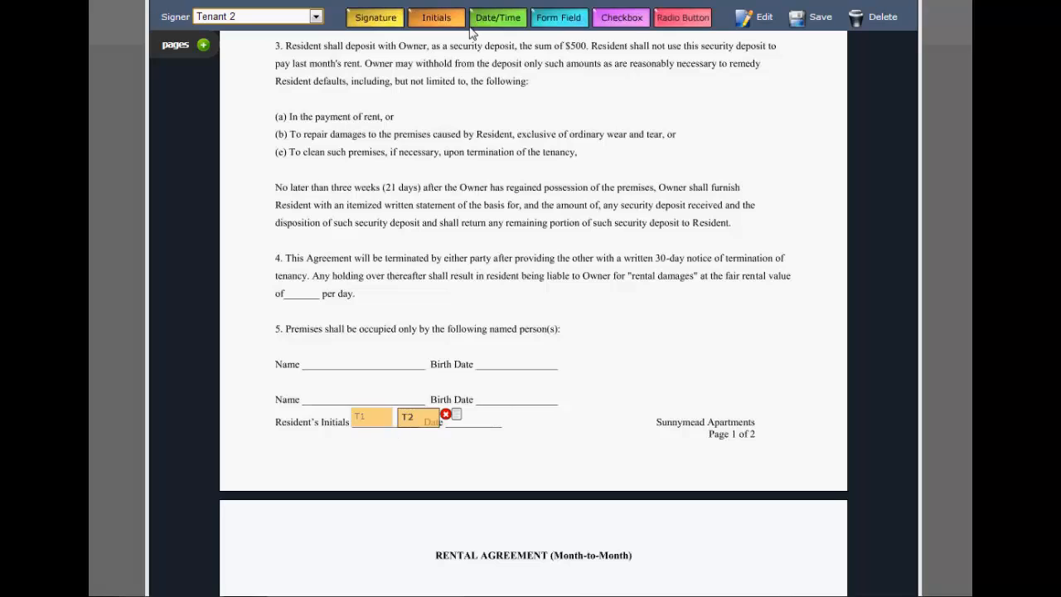
# Step: Place a date field for Tenant 1 on the Date line beside the resident initials on page 1
pyautogui.click(257, 18)
pyautogui.click(253, 49)
pyautogui.moveTo(503, 24); pyautogui.dragTo(452, 456)
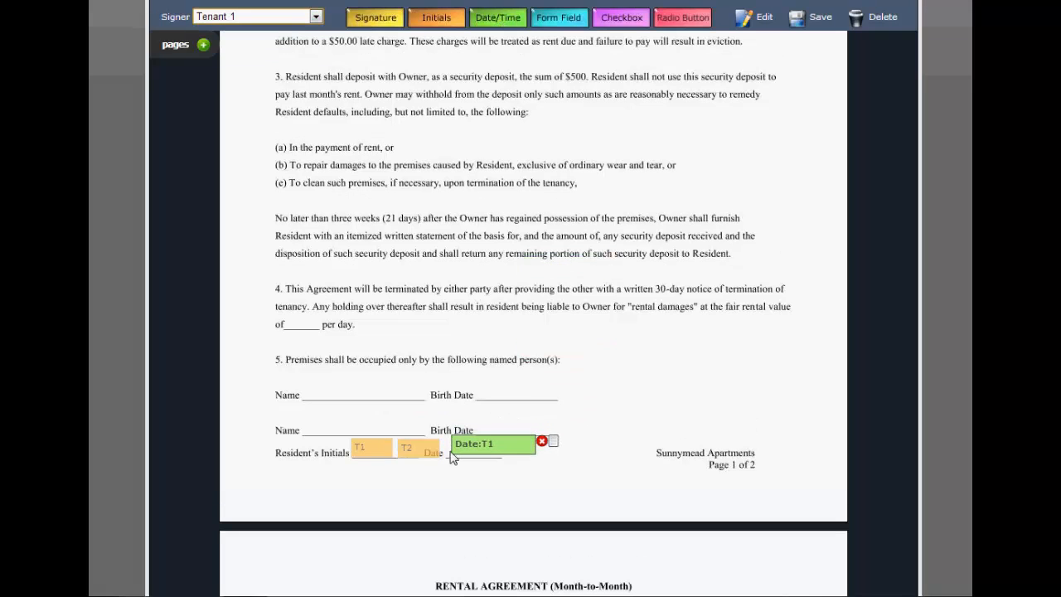
# Step: Place Tenant 1's signature and date fields on the first Resident Signature line of page 2
pyautogui.scroll(-5, 648, 400)
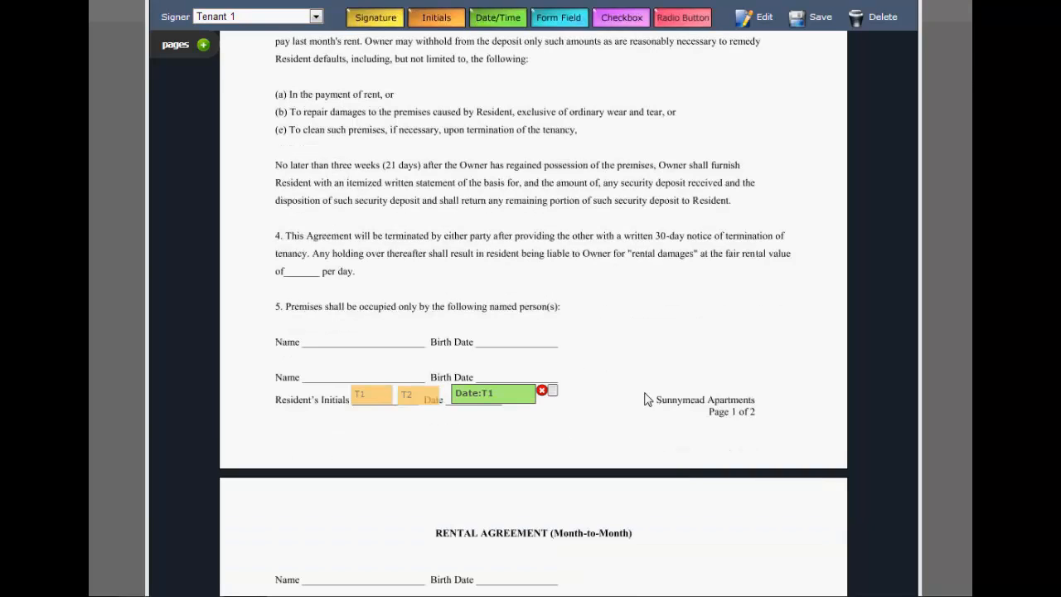
pyautogui.scroll(-8, 499, 346)
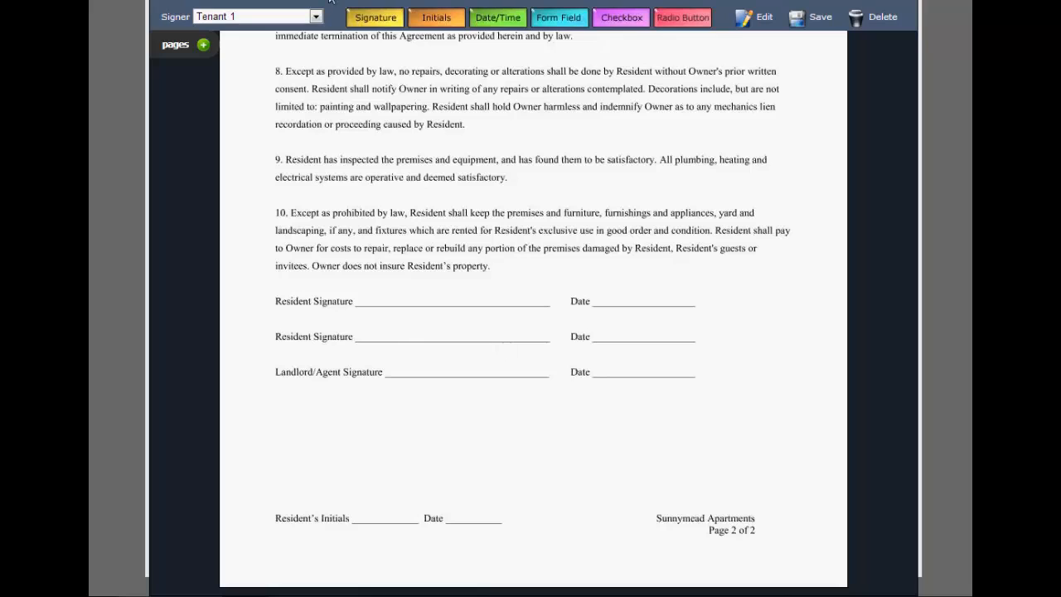
pyautogui.moveTo(390, 27); pyautogui.dragTo(367, 337)
pyautogui.moveTo(496, 18); pyautogui.dragTo(606, 477)
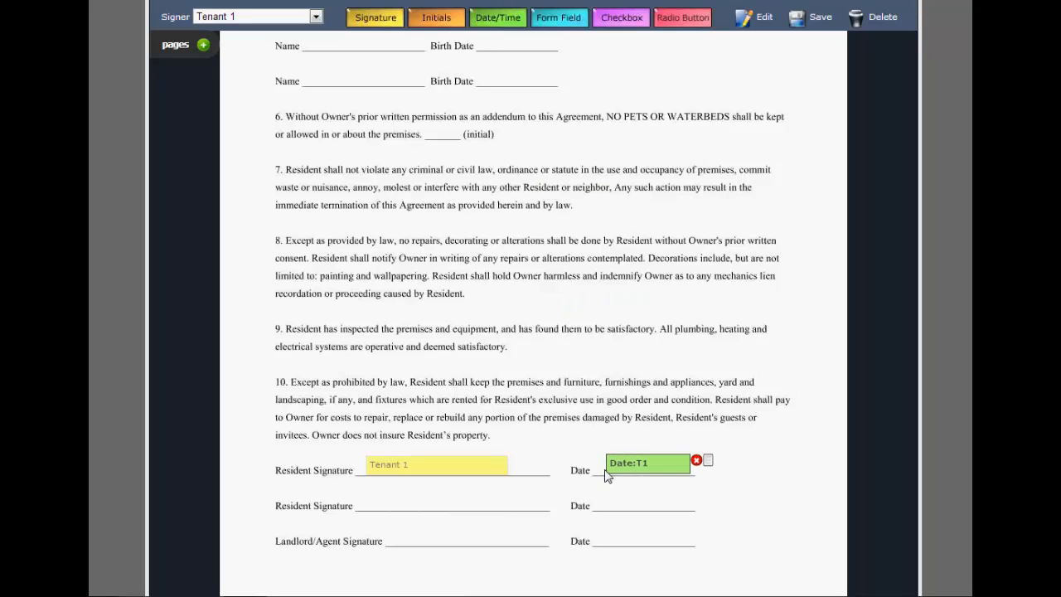
# Step: Place Tenant 2's signature and date fields on the second Resident Signature line of page 2
pyautogui.click(267, 17)
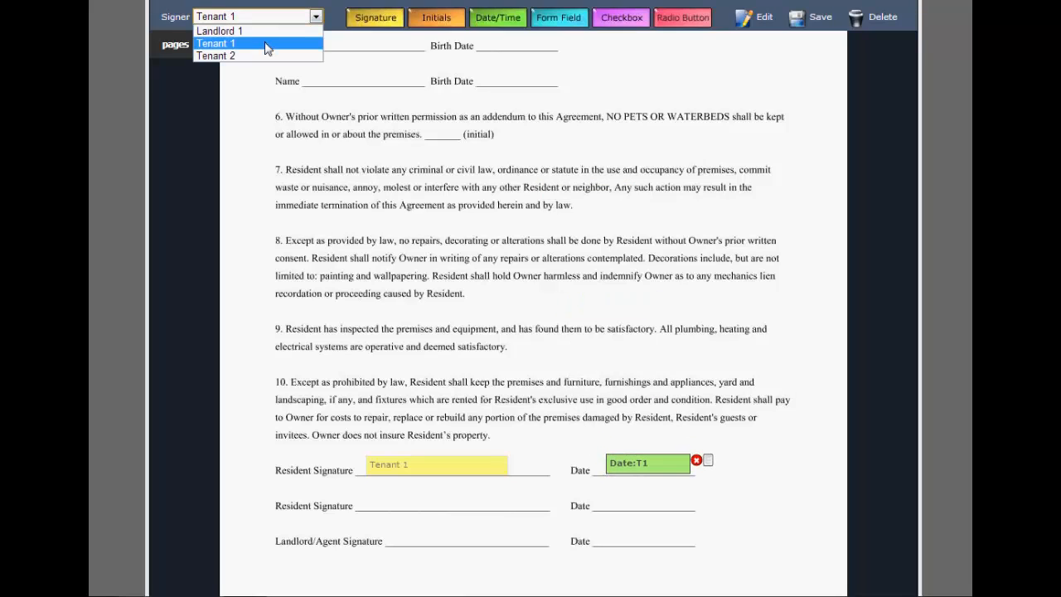
pyautogui.click(265, 56)
pyautogui.moveTo(365, 25)
pyautogui.mouseDown()
pyautogui.moveTo(383, 290)
pyautogui.moveTo(365, 527)
pyautogui.moveTo(368, 460)
pyautogui.mouseUp()
pyautogui.moveTo(508, 22); pyautogui.dragTo(610, 479)
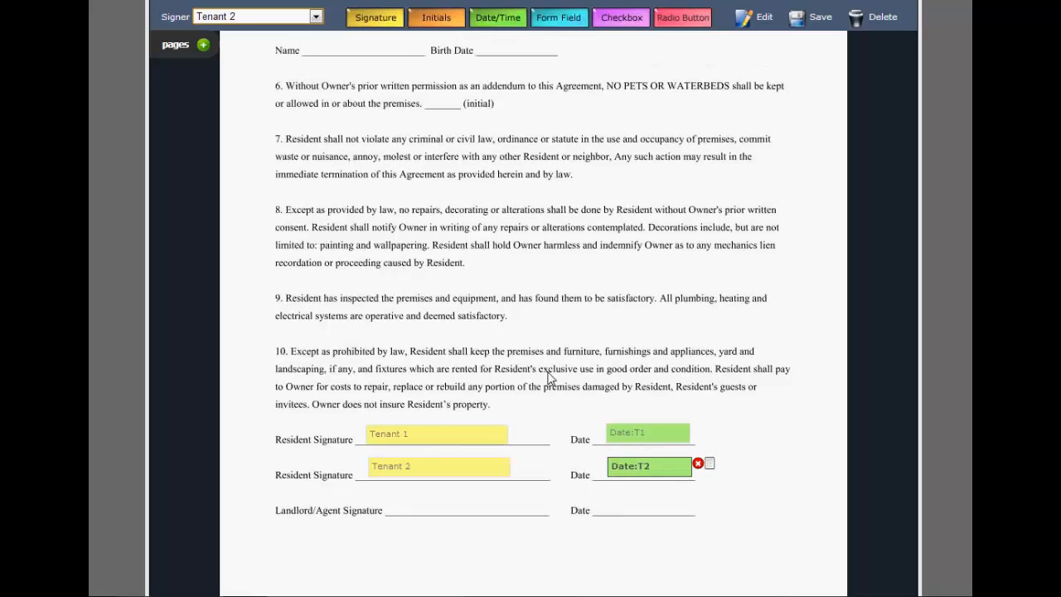
# Step: Place Landlord 1's signature and date fields on the Landlord/Agent Signature line of page 2
pyautogui.scroll(-1, 497, 290)
pyautogui.click(303, 16)
pyautogui.click(292, 32)
pyautogui.moveTo(376, 22); pyautogui.dragTo(394, 487)
pyautogui.moveTo(501, 19); pyautogui.dragTo(606, 502)
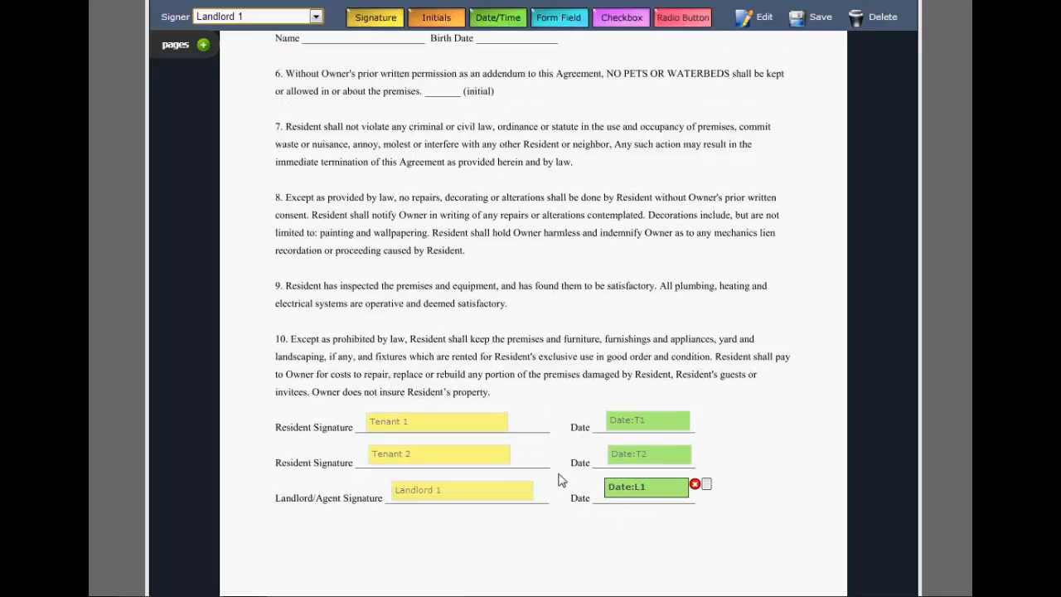
# Step: Place initials fields for Tenant 1 and Tenant 2 at Resident's Initials on page 2, removing the misplaced Tenant 1 signature field
pyautogui.scroll(-3, 560, 481)
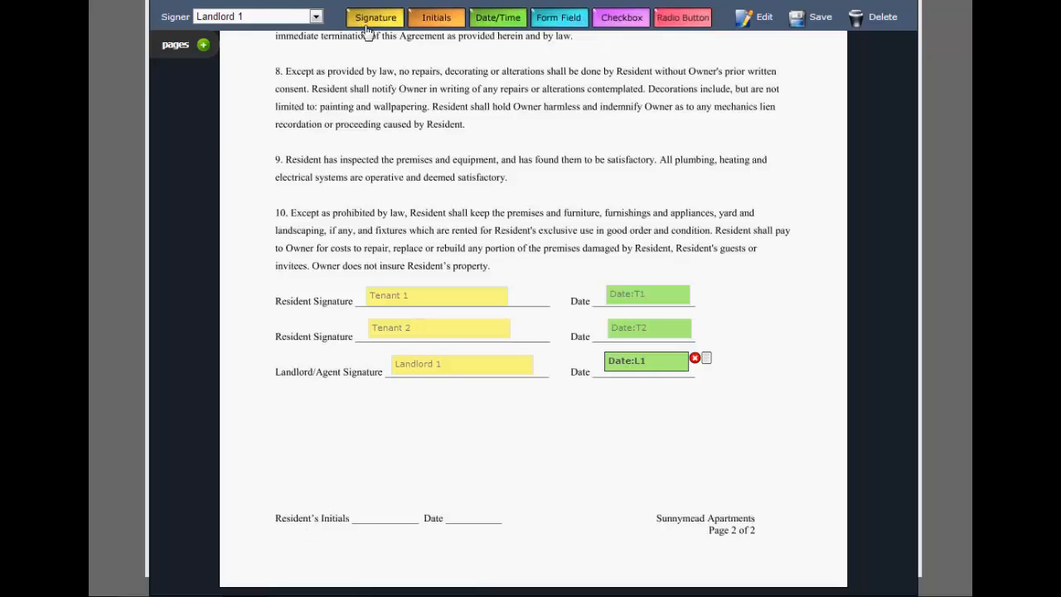
pyautogui.click(316, 16)
pyautogui.click(267, 43)
pyautogui.moveTo(379, 19)
pyautogui.mouseDown()
pyautogui.moveTo(474, 509)
pyautogui.moveTo(495, 503)
pyautogui.mouseUp()
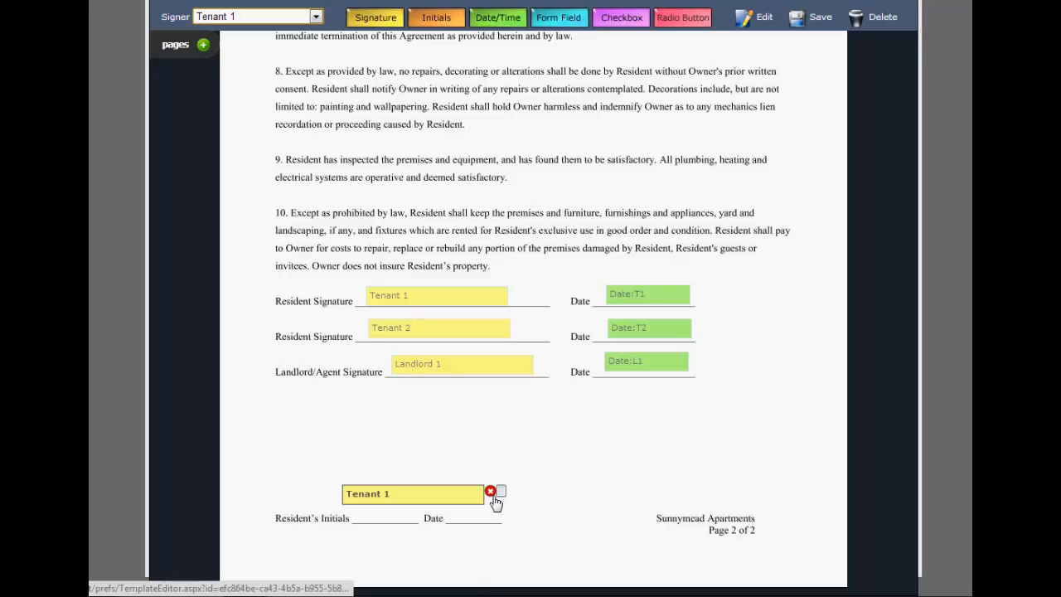
pyautogui.click(491, 495)
pyautogui.moveTo(443, 21)
pyautogui.mouseDown()
pyautogui.moveTo(322, 541)
pyautogui.moveTo(346, 539)
pyautogui.moveTo(347, 518)
pyautogui.mouseUp()
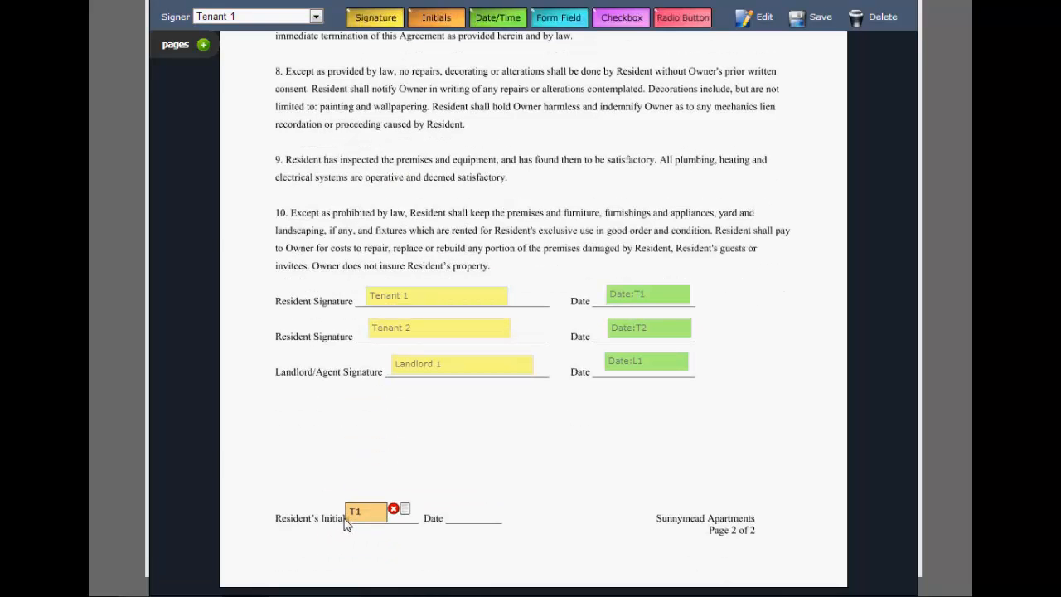
pyautogui.click(303, 19)
pyautogui.click(282, 56)
pyautogui.moveTo(436, 20); pyautogui.dragTo(392, 523)
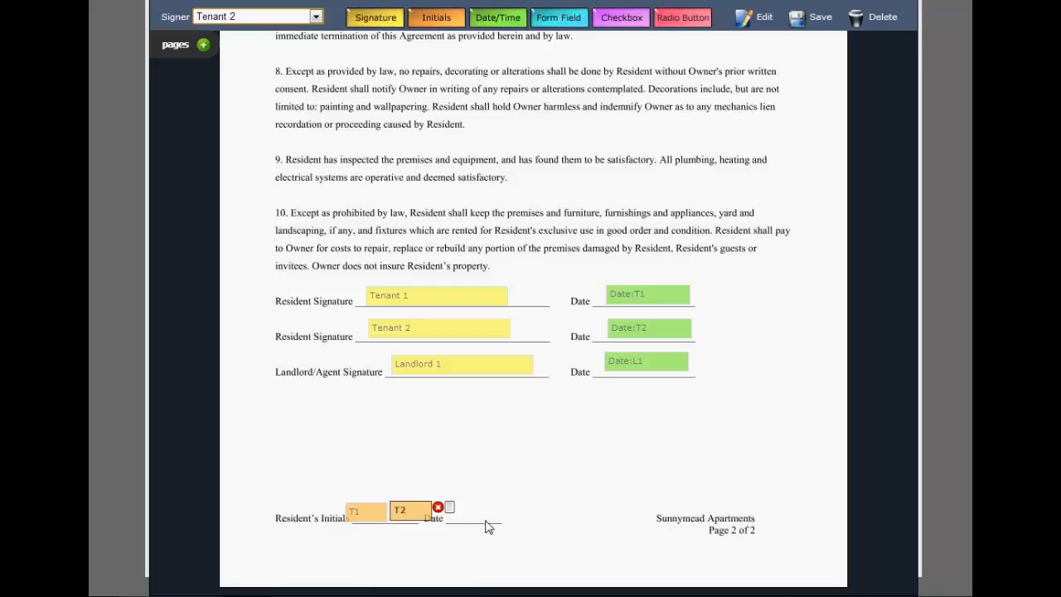
# Step: Place a date field for Tenant 1 on the Date line beside the resident initials on page 2
pyautogui.click(274, 16)
pyautogui.click(282, 42)
pyautogui.moveTo(496, 18); pyautogui.dragTo(447, 529)
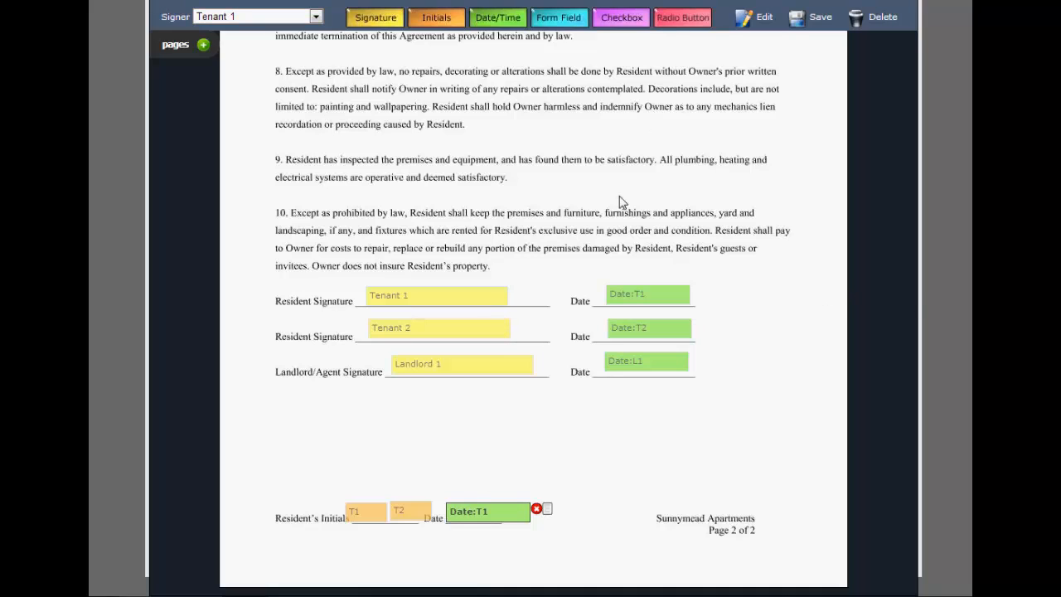
pyautogui.scroll(15, 702, 431)
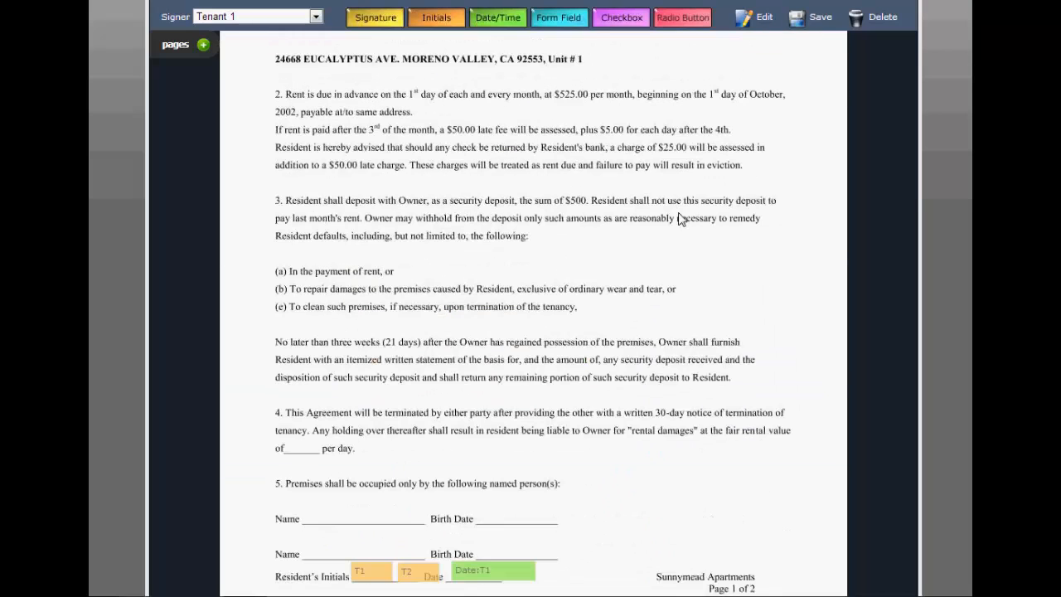
# Step: Save the rental agreement template with its placed signing fields
pyautogui.click(801, 26)
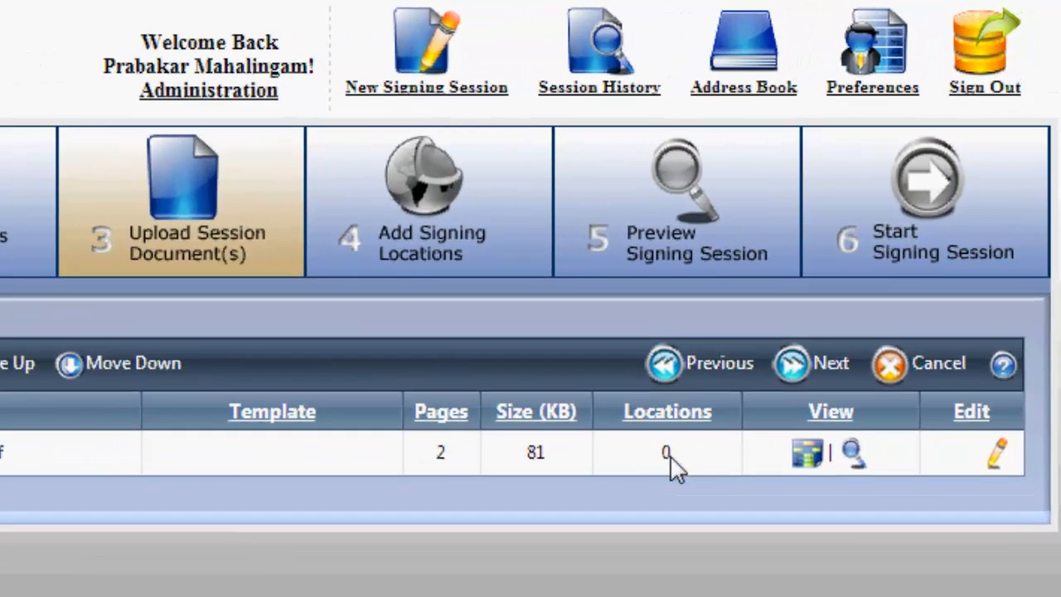
# Step: Choose the New rental agreement template for the uploaded Rental Agreement.pdf and proceed to configuring its signers
pyautogui.click(808, 461)
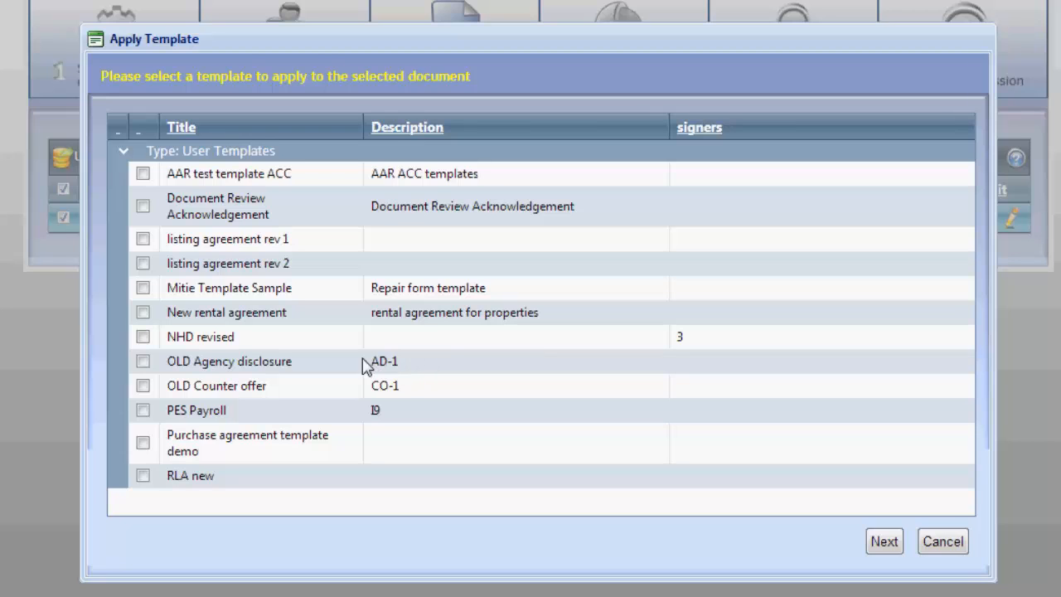
pyautogui.click(143, 312)
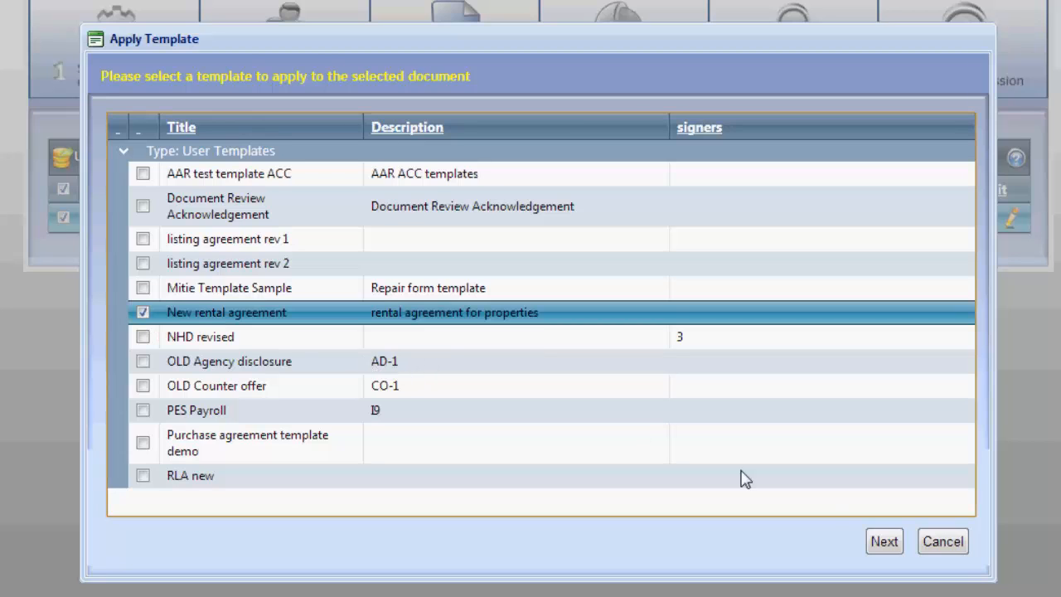
pyautogui.click(884, 543)
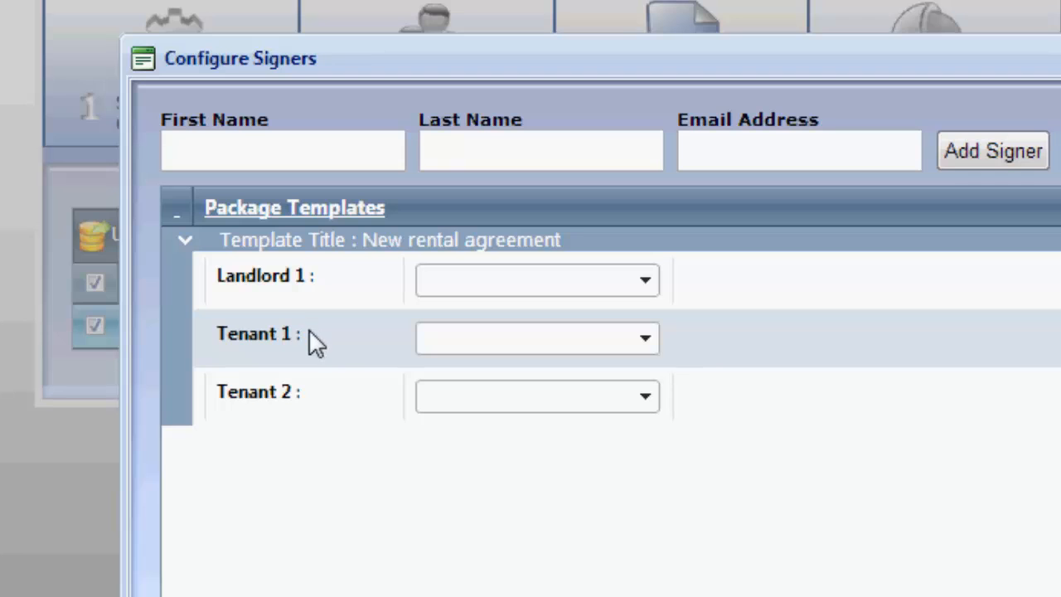
# Step: Assign the account holder as Landlord 1 and the other invited signer as Tenant 1
pyautogui.click(643, 279)
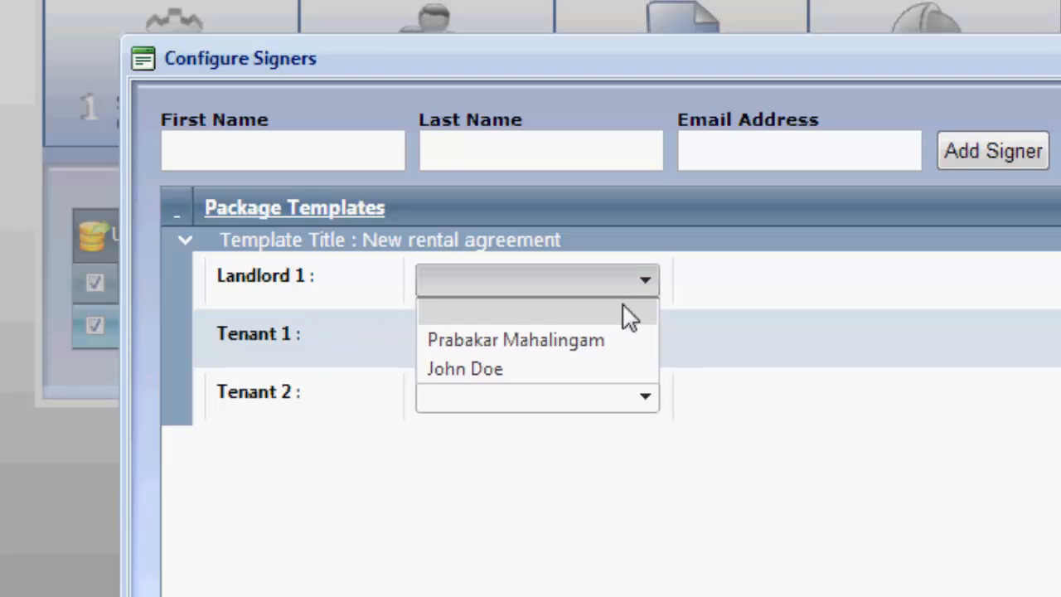
pyautogui.click(569, 343)
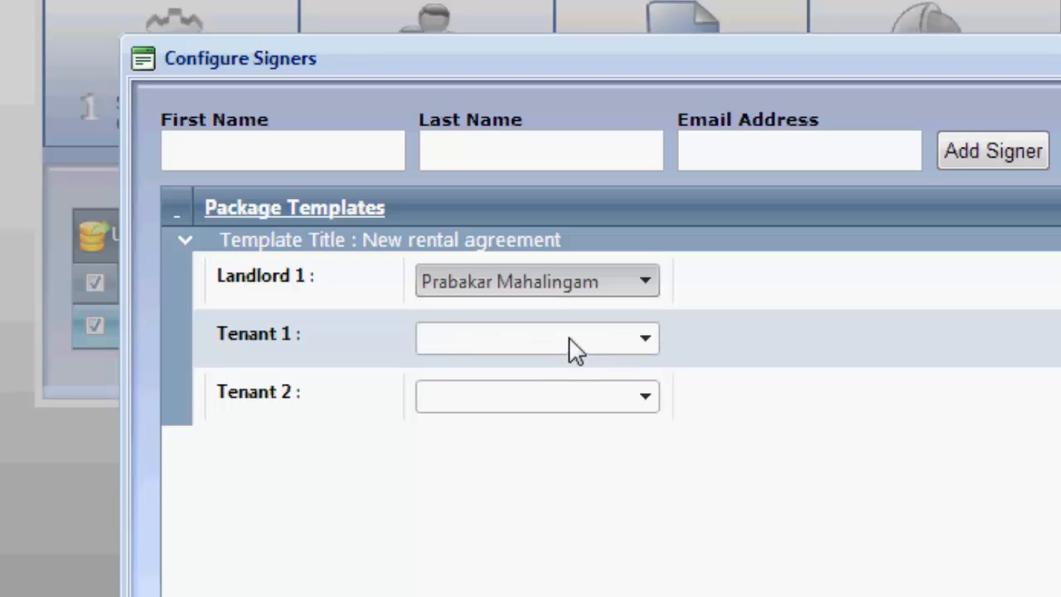
pyautogui.click(641, 337)
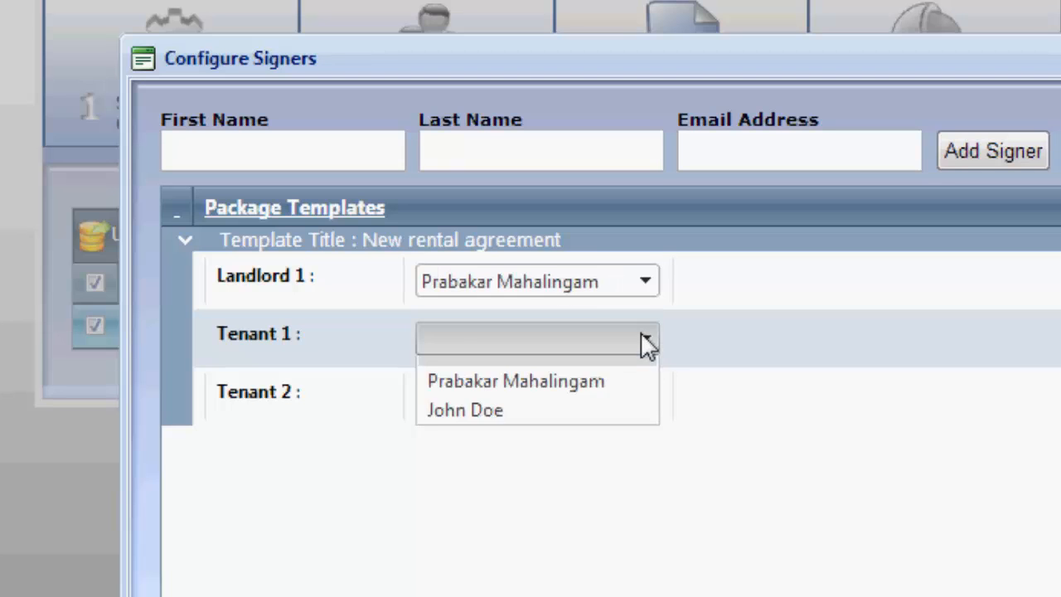
pyautogui.click(527, 427)
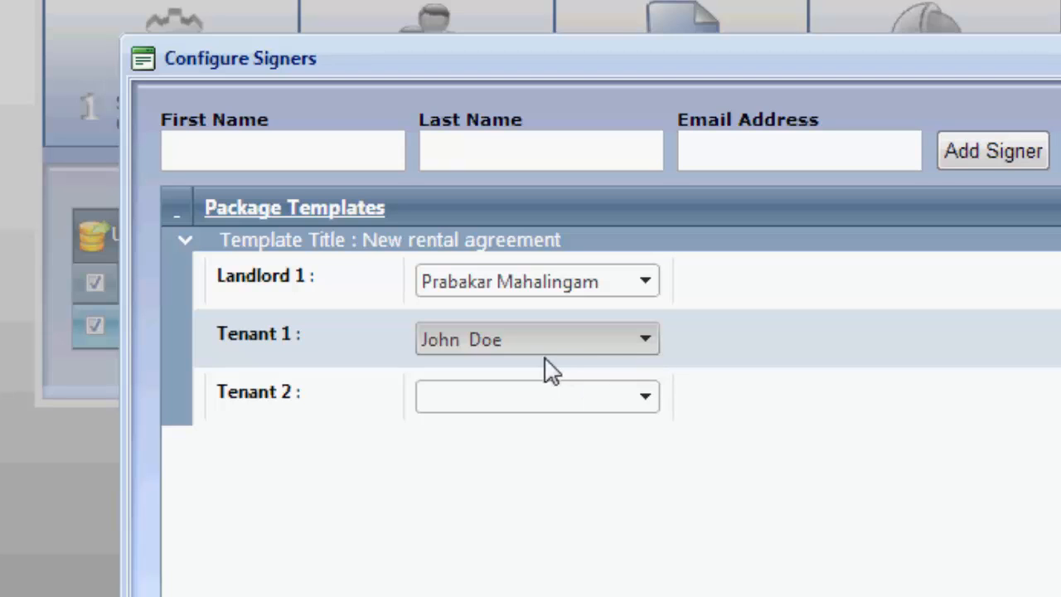
pyautogui.click(233, 148)
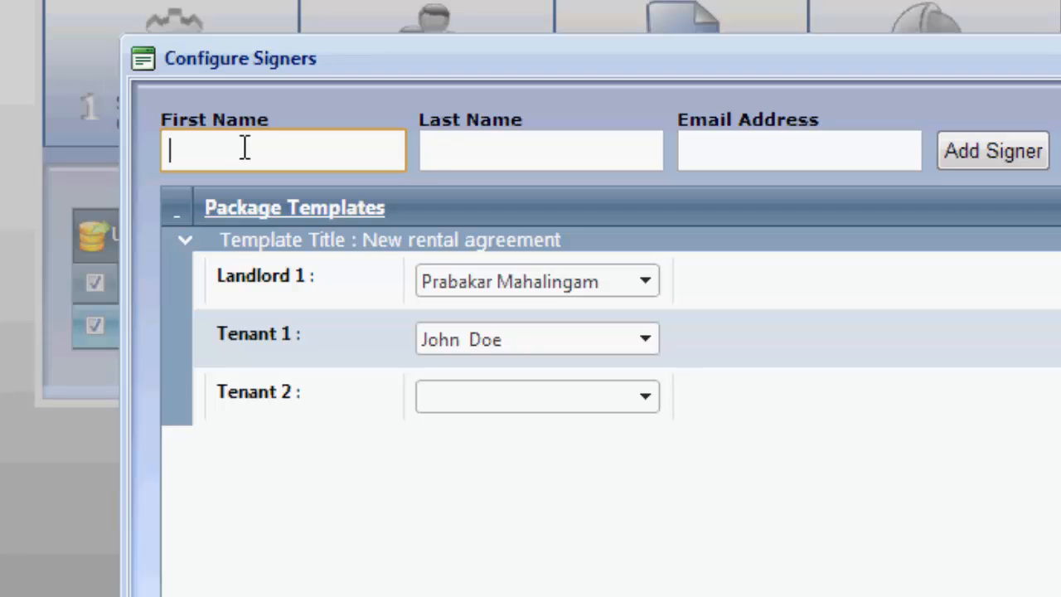
pyautogui.click(478, 150)
pyautogui.click(754, 159)
pyautogui.click(458, 136)
pyautogui.click(764, 148)
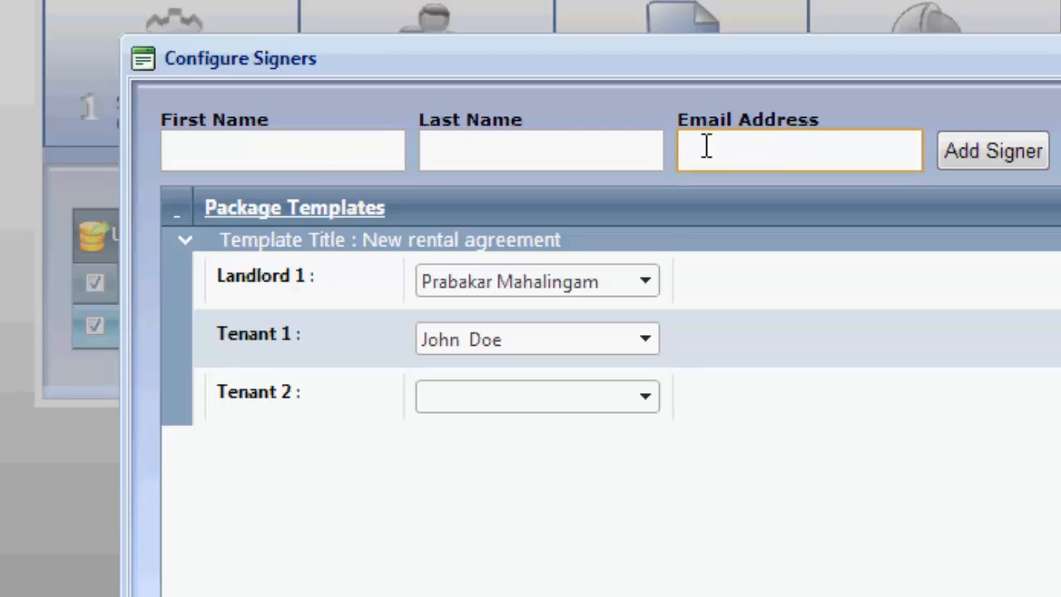
pyautogui.click(646, 338)
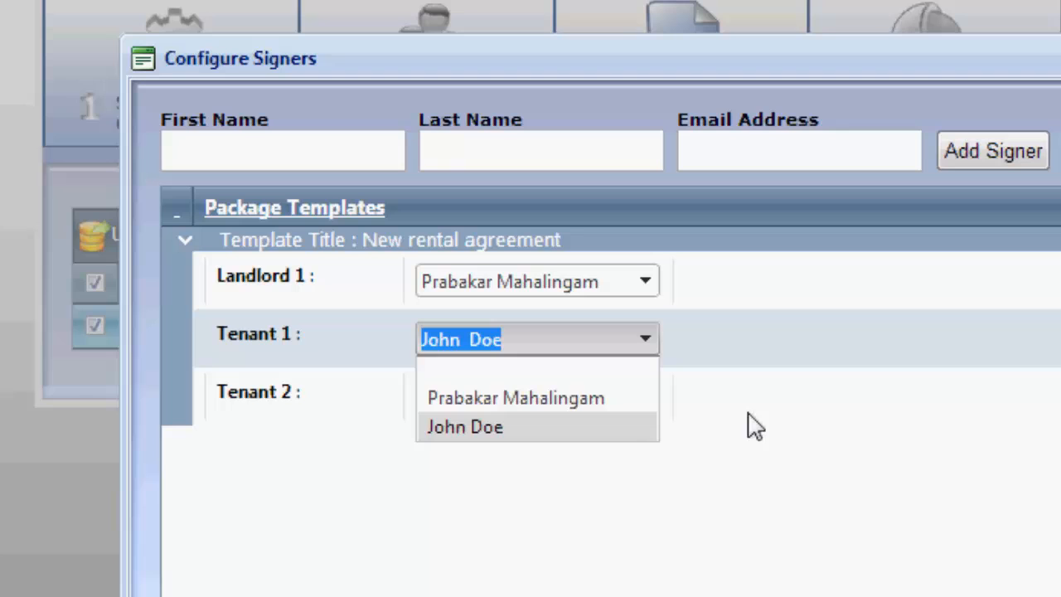
pyautogui.click(611, 427)
pyautogui.click(854, 446)
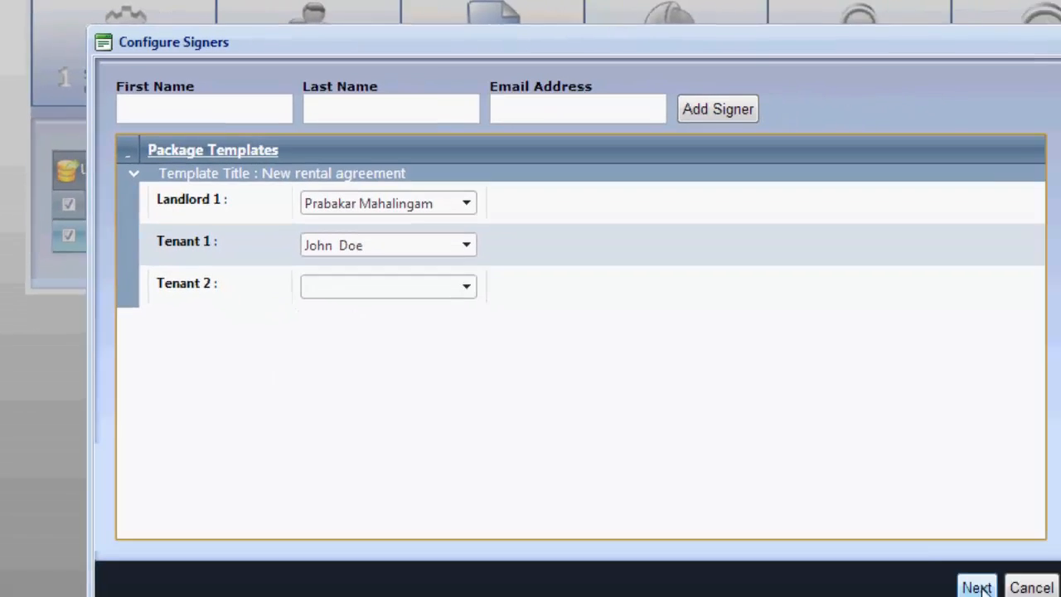
# Step: Apply the template with Tenant 2 left unassigned, agreeing to remove the signing locations that have no signer
pyautogui.click(902, 544)
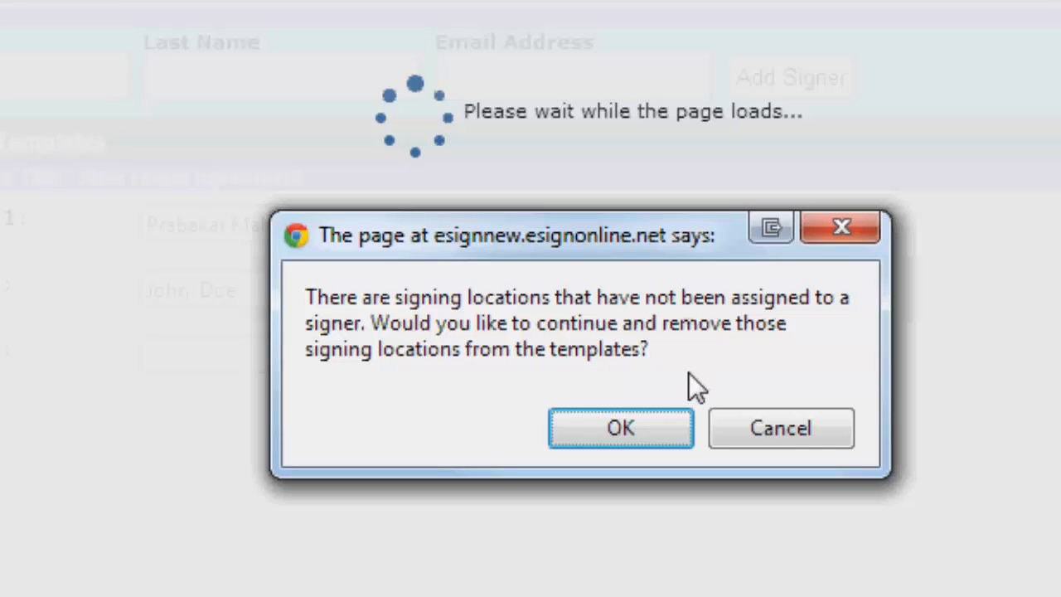
pyautogui.click(621, 429)
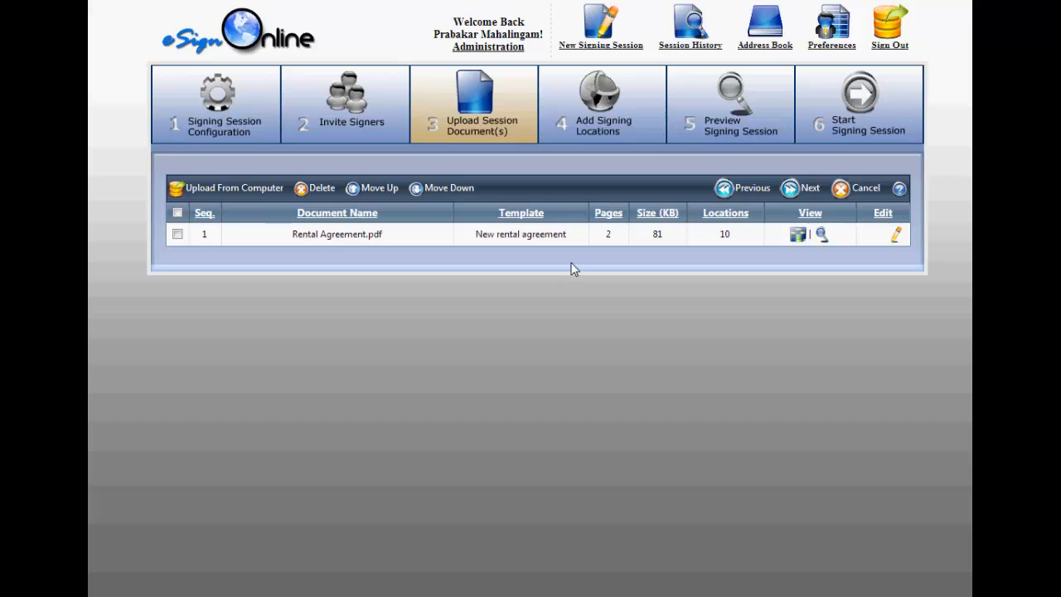
# Step: Proceed to the Add Signing Locations stage and review the template fields placed on the rental agreement
pyautogui.click(791, 189)
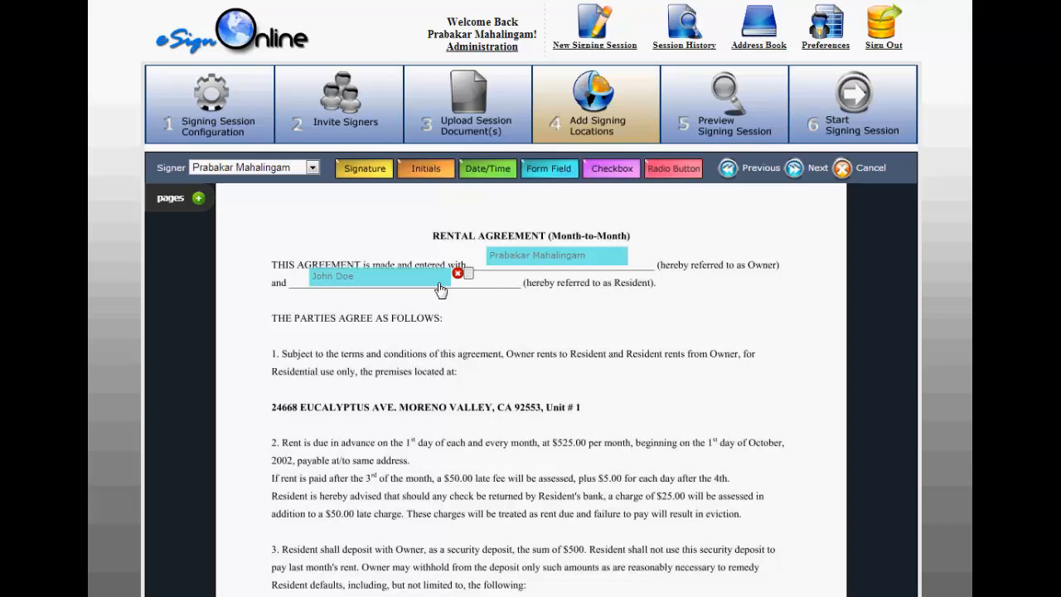
pyautogui.scroll(-5, 432, 293)
pyautogui.scroll(-15, 431, 291)
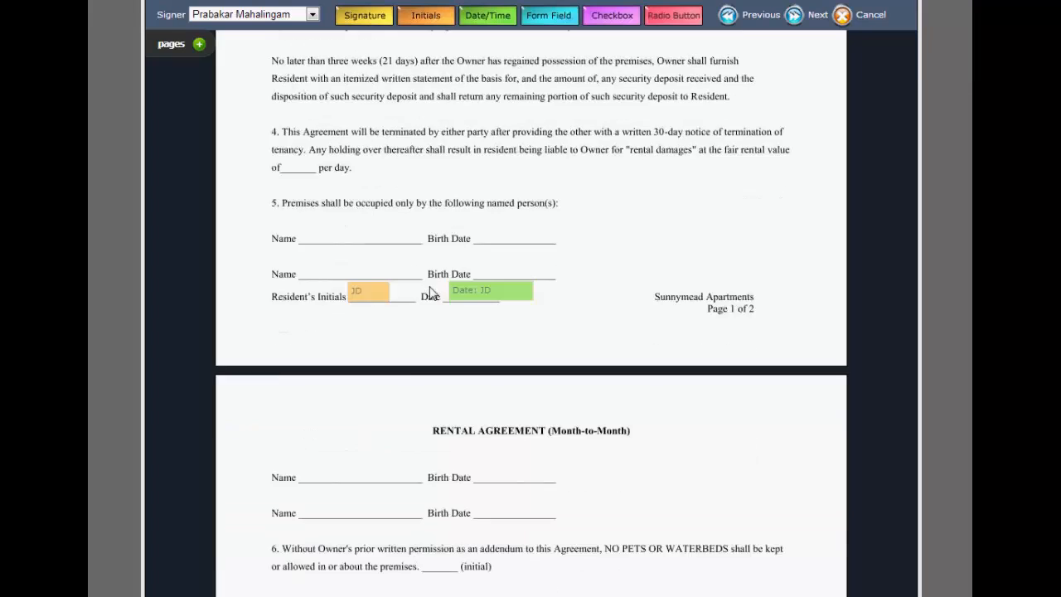